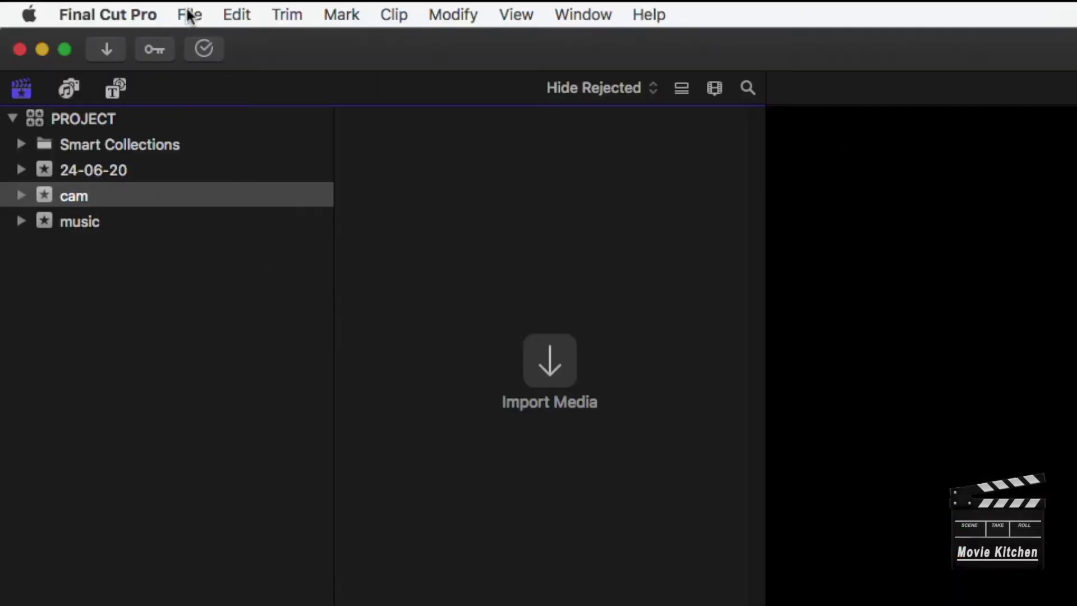
# Step: Start a new project from the File menu and name it 'work'
pyautogui.click(189, 16)
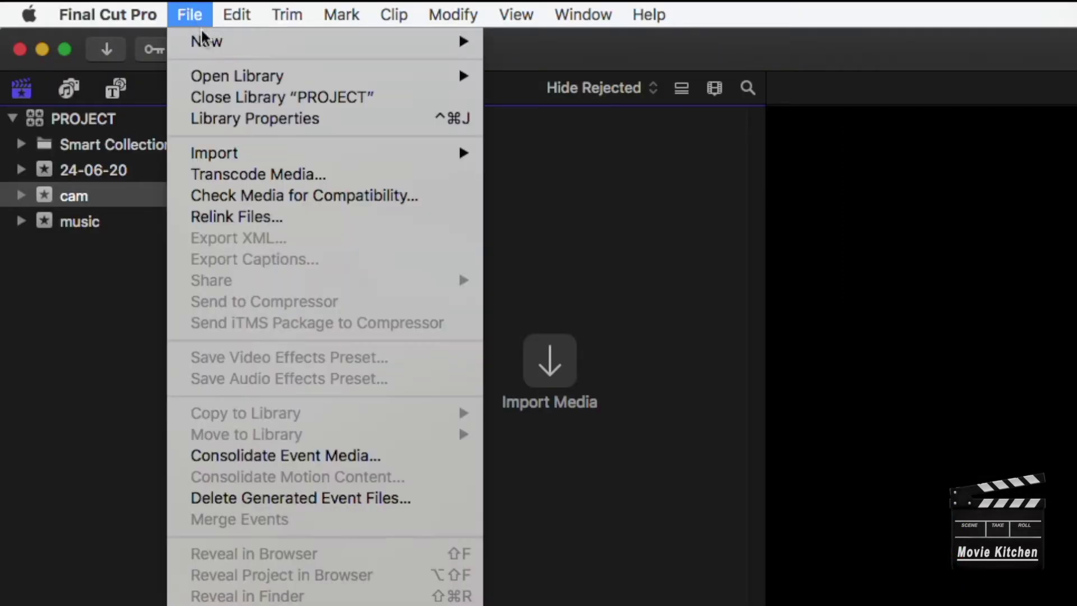
pyautogui.moveTo(208, 41)
pyautogui.click(576, 56)
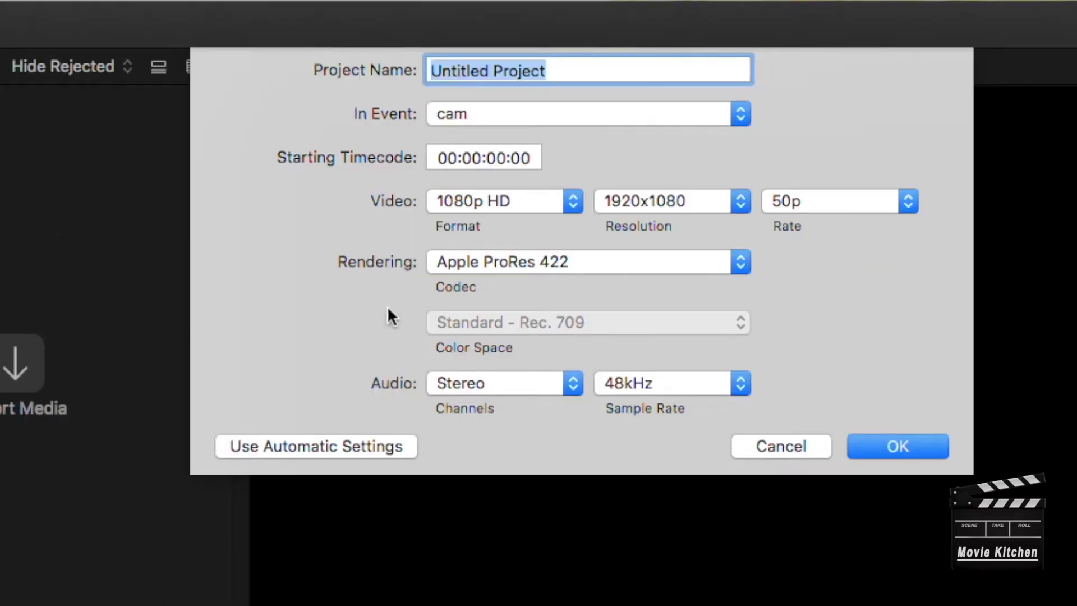
pyautogui.moveTo(555, 69); pyautogui.dragTo(391, 77)
pyautogui.write('wo')
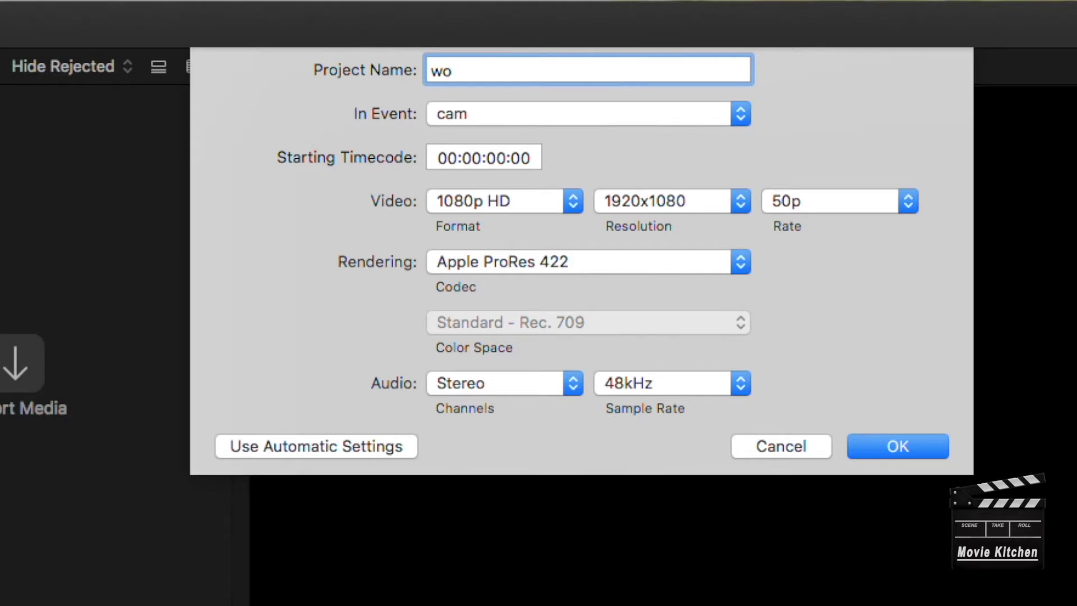
pyautogui.write('rk')
# Step: Put the project in the 24-06-20 event and show the video format choices
pyautogui.click(740, 114)
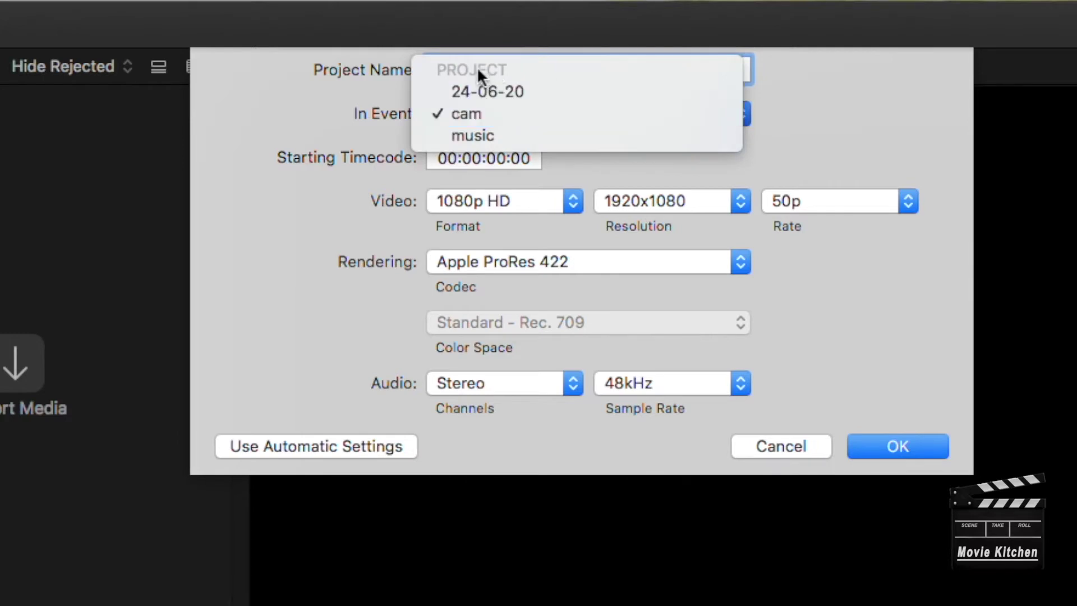
pyautogui.click(527, 91)
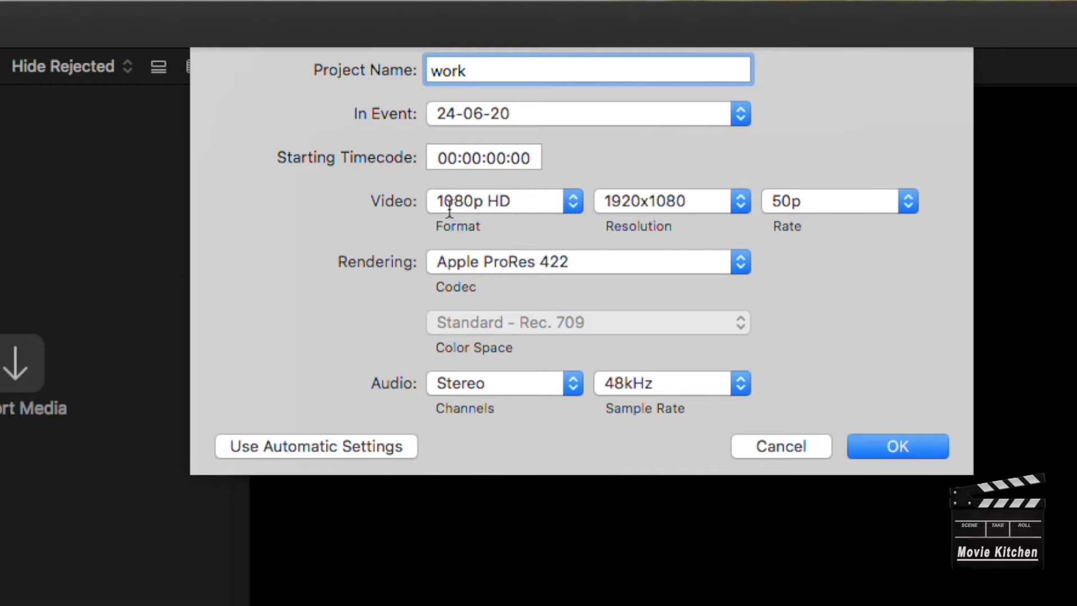
pyautogui.click(573, 201)
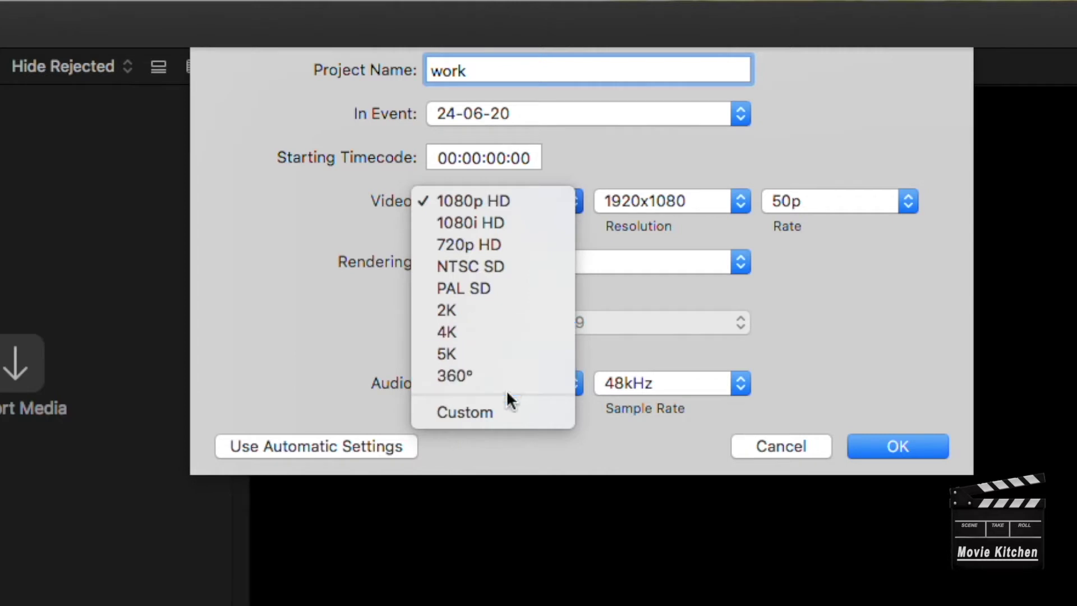
# Step: Try a Custom format's width and height fields, then revert to 1080p HD
pyautogui.click(462, 411)
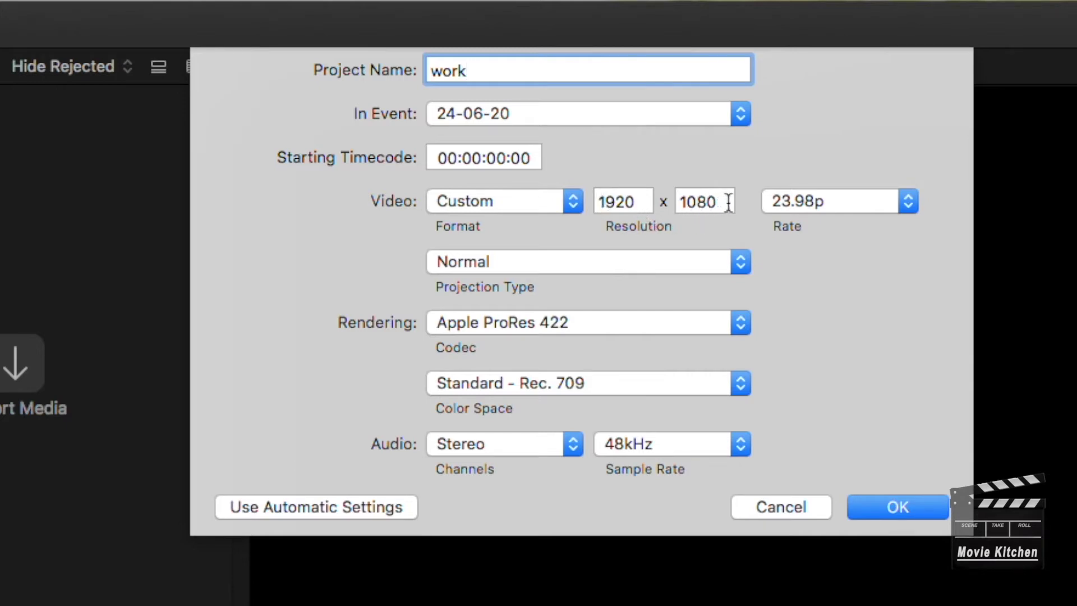
pyautogui.click(639, 203)
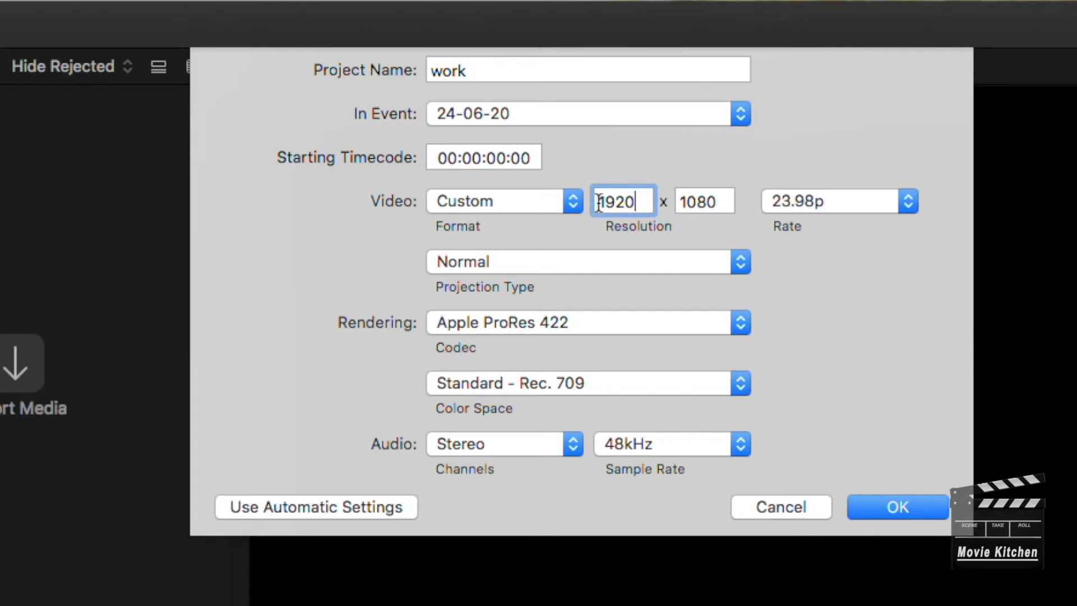
pyautogui.click(694, 202)
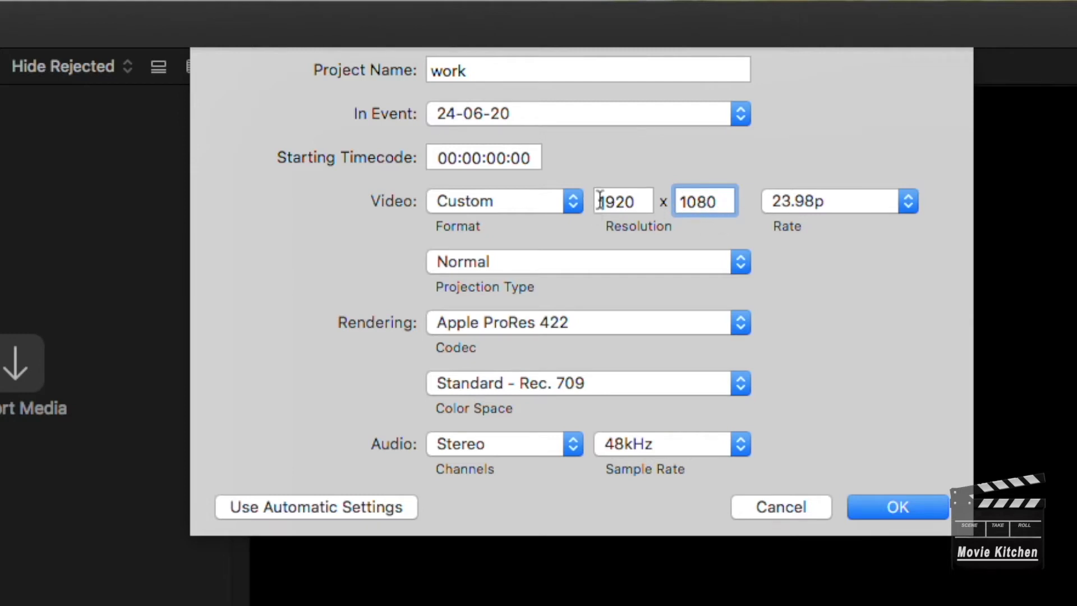
pyautogui.click(573, 200)
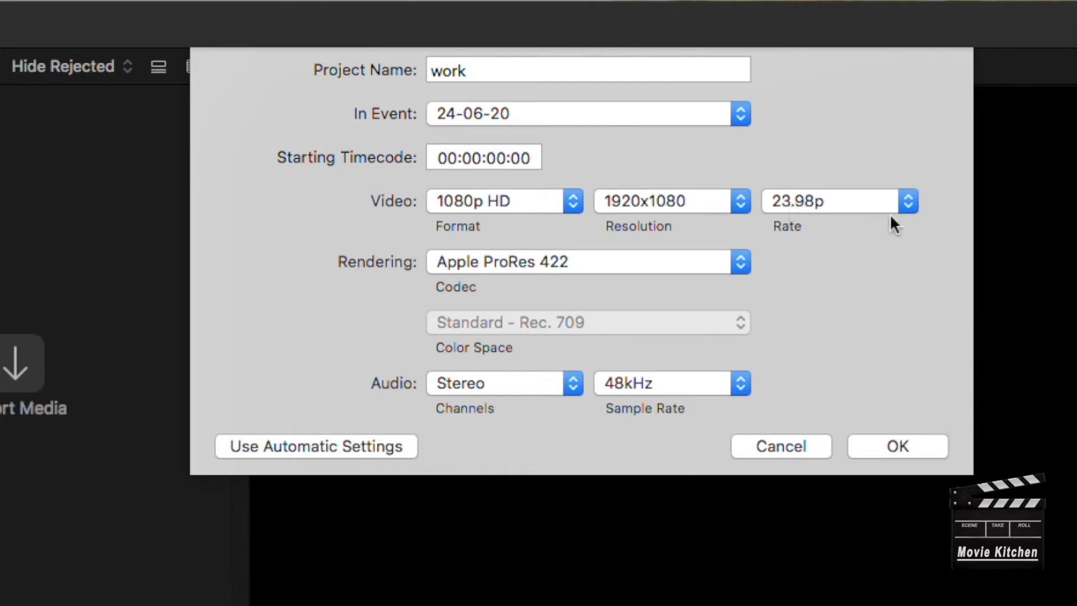
# Step: Keep 23.98p, Apple ProRes 422 and Stereo audio, and create the work project
pyautogui.click(904, 203)
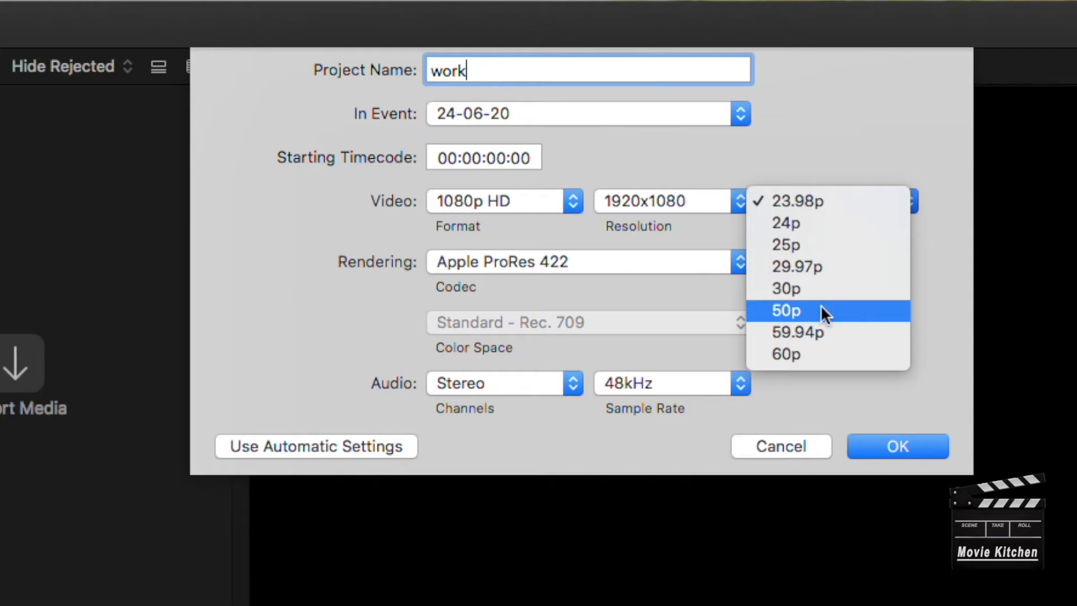
pyautogui.click(827, 169)
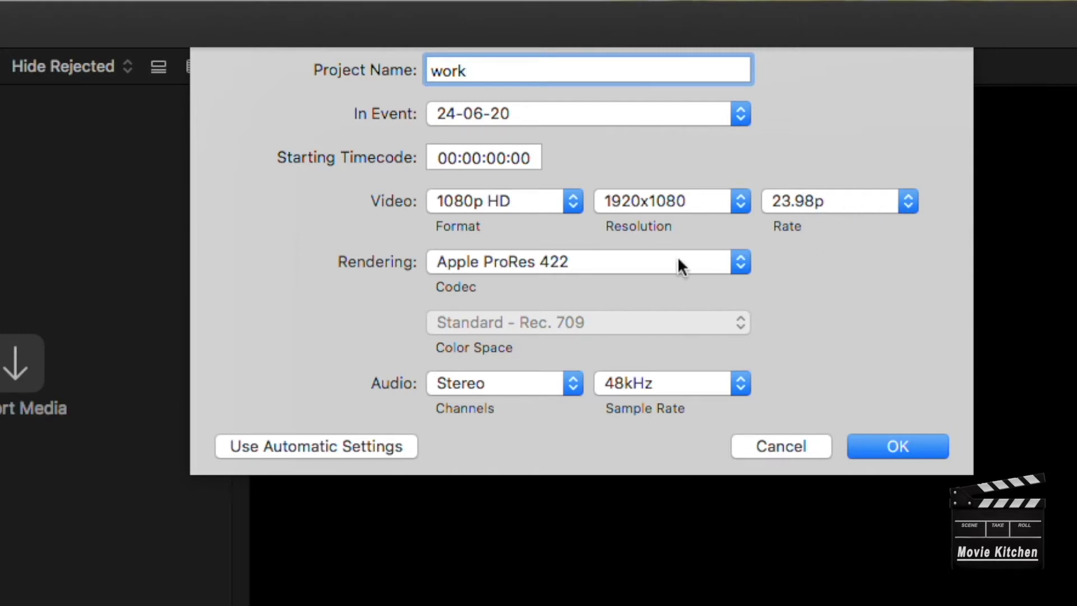
pyautogui.click(731, 268)
pyautogui.click(623, 264)
pyautogui.click(584, 389)
pyautogui.click(511, 415)
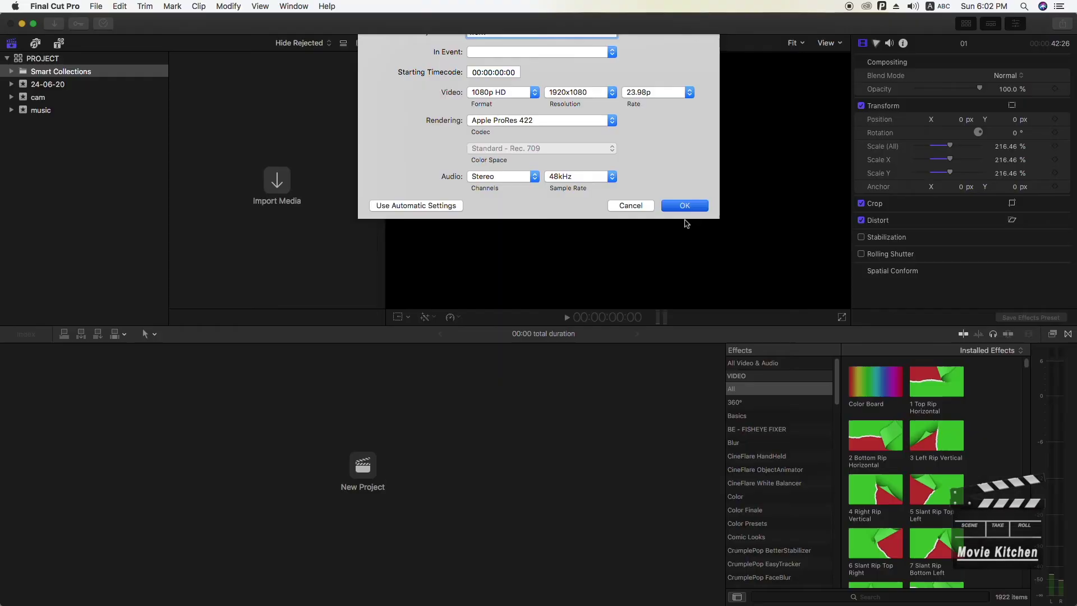
pyautogui.click(896, 446)
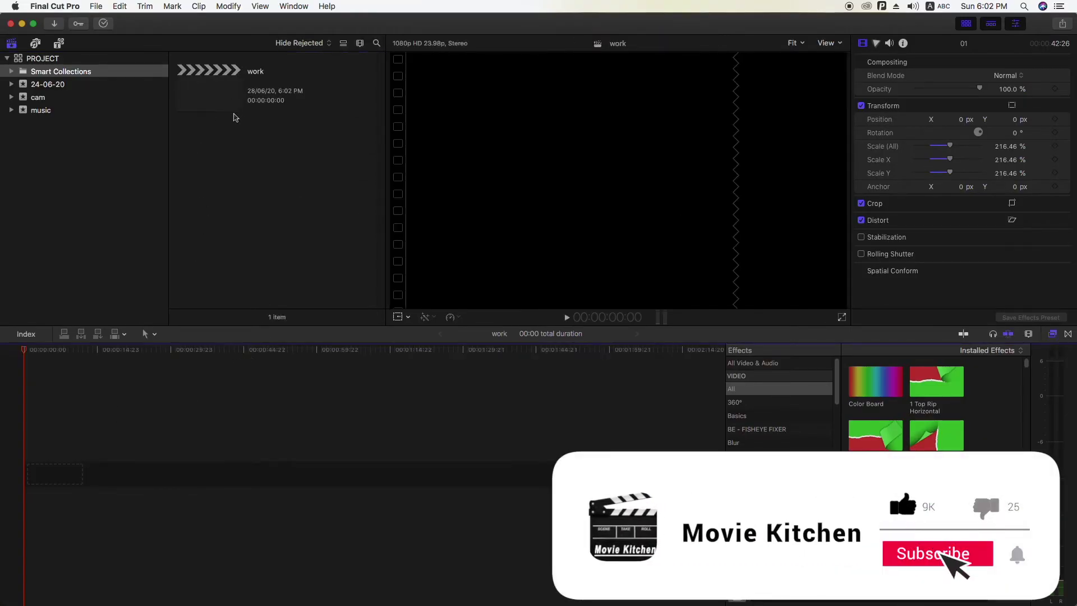
# Step: In Media Import, select clips MVI_9441–MVI_9445 from Works 4's project/cam folder
pyautogui.click(74, 350)
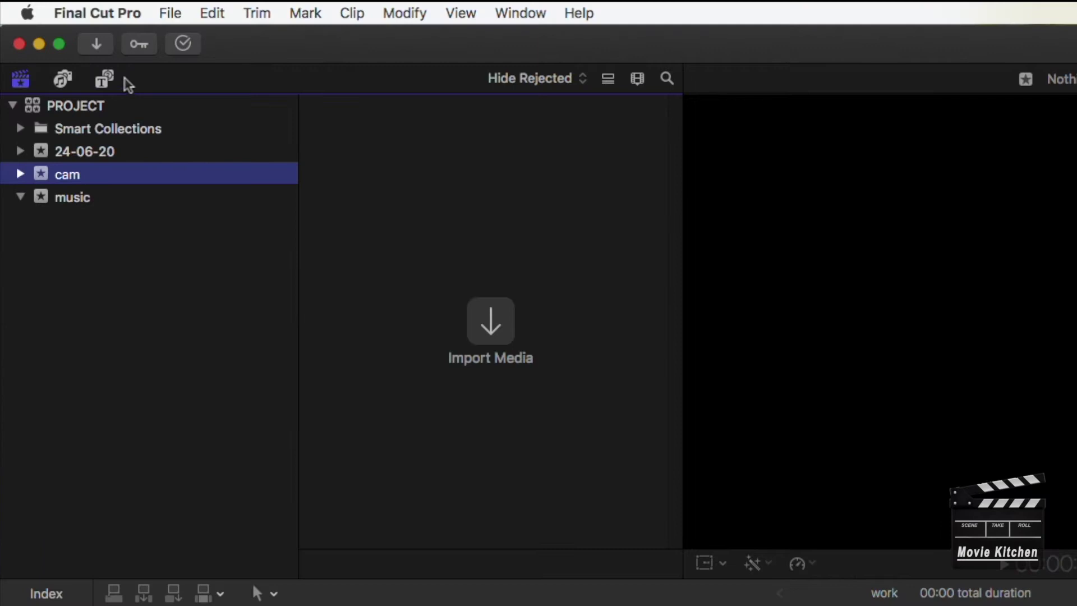
pyautogui.click(166, 11)
pyautogui.moveTo(191, 141)
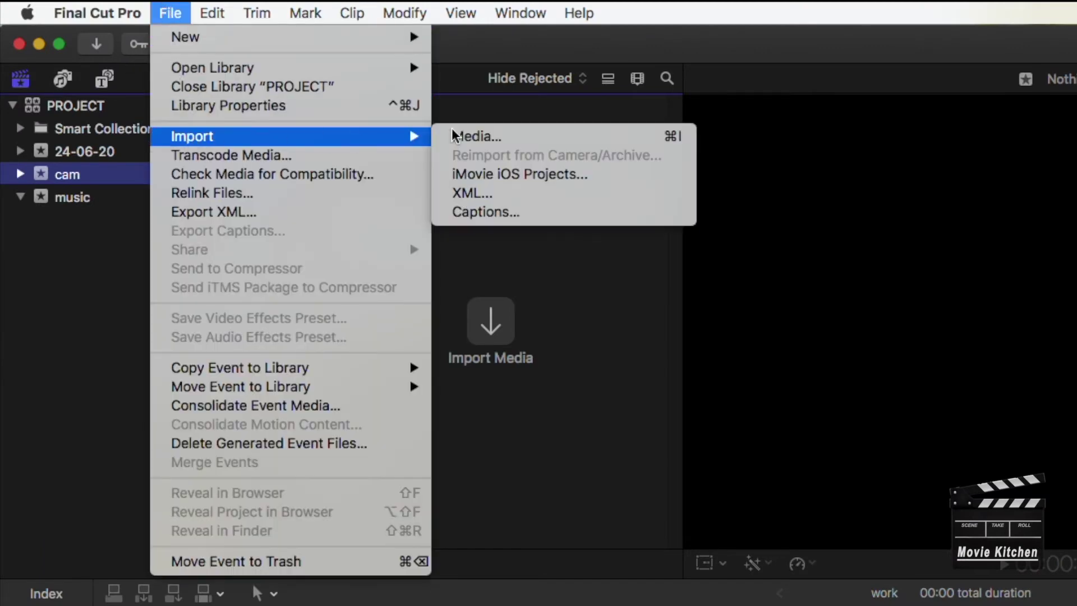
pyautogui.click(584, 138)
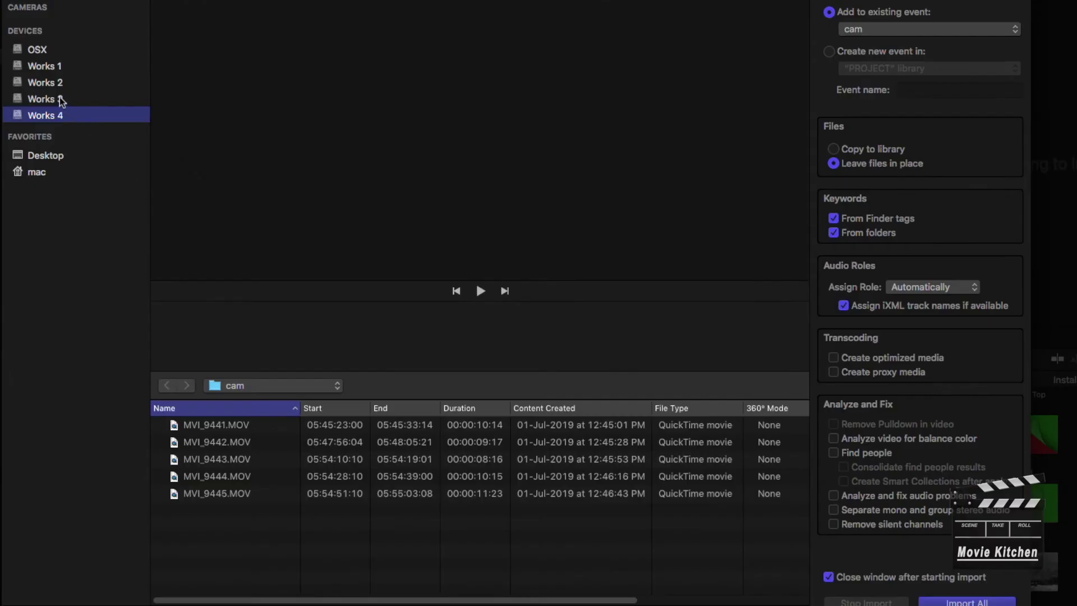
pyautogui.click(179, 115)
pyautogui.click(56, 67)
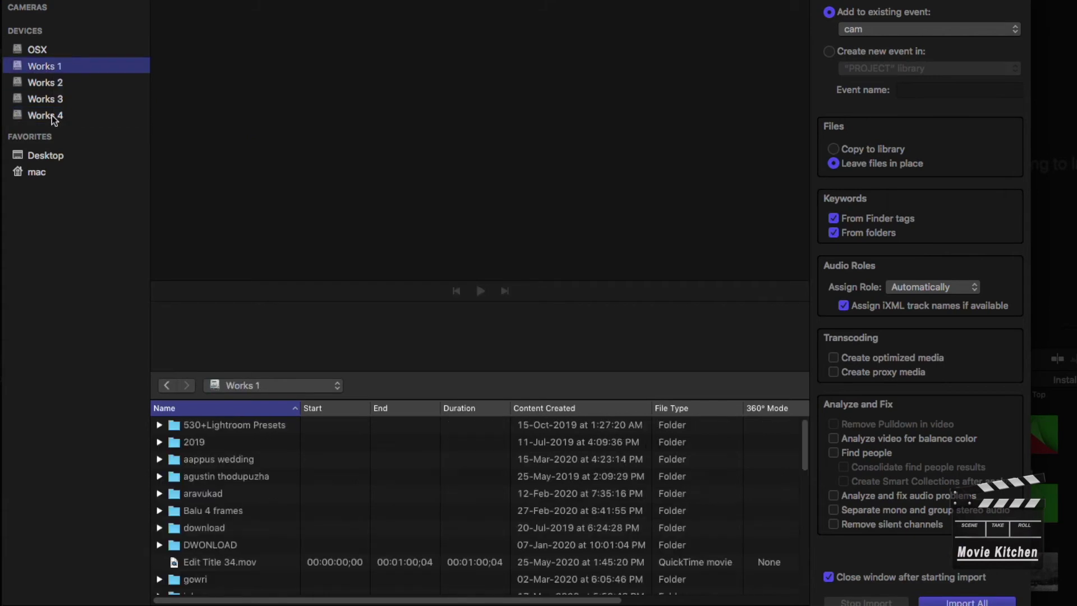
pyautogui.click(53, 117)
pyautogui.scroll(-3, 244, 546)
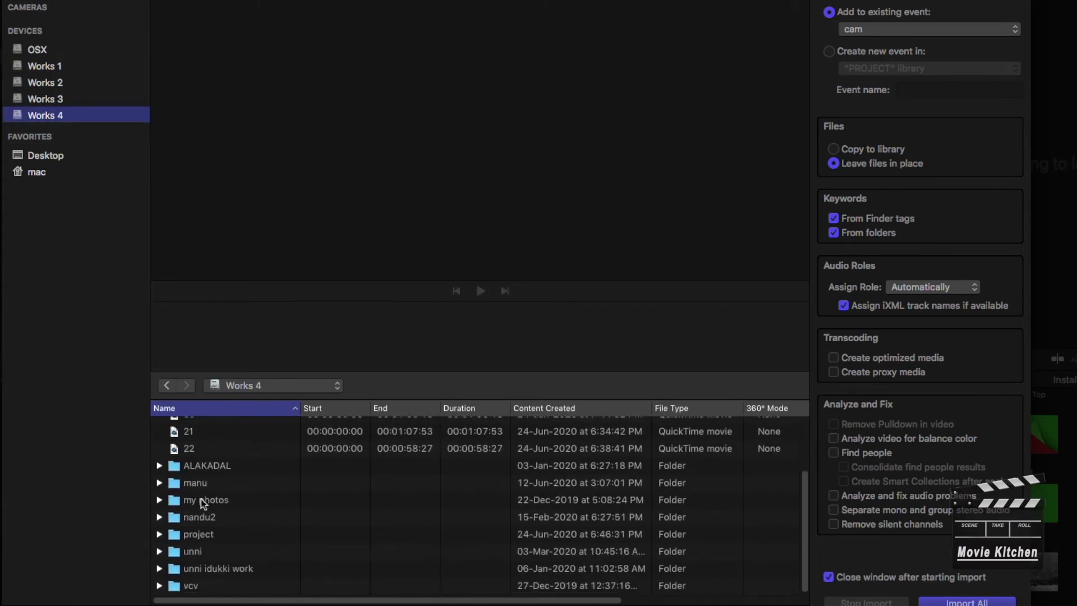
pyautogui.click(224, 539)
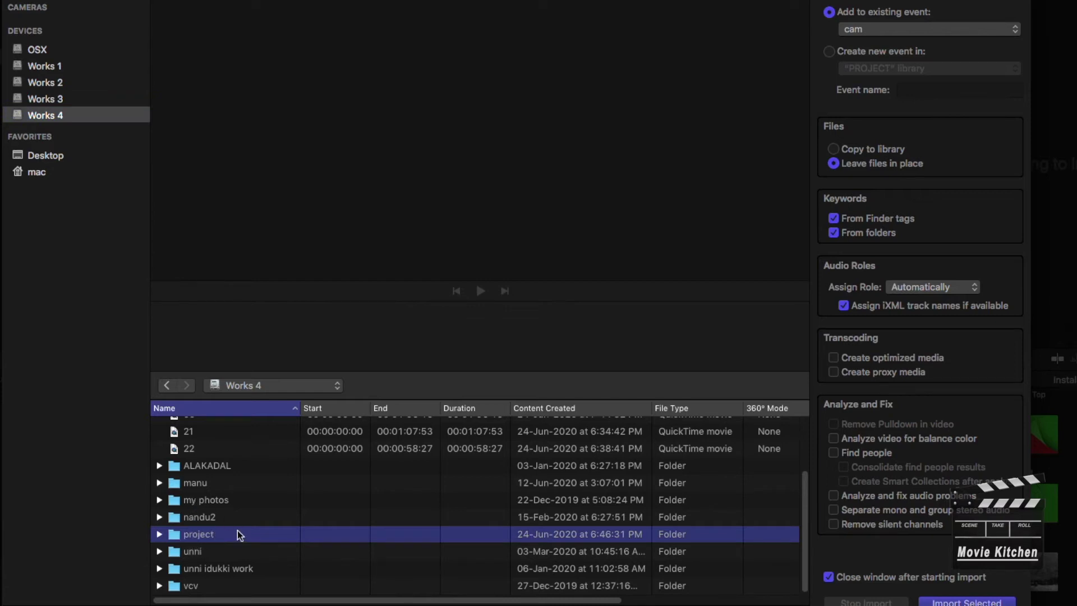
pyautogui.doubleClick(237, 532)
pyautogui.doubleClick(220, 425)
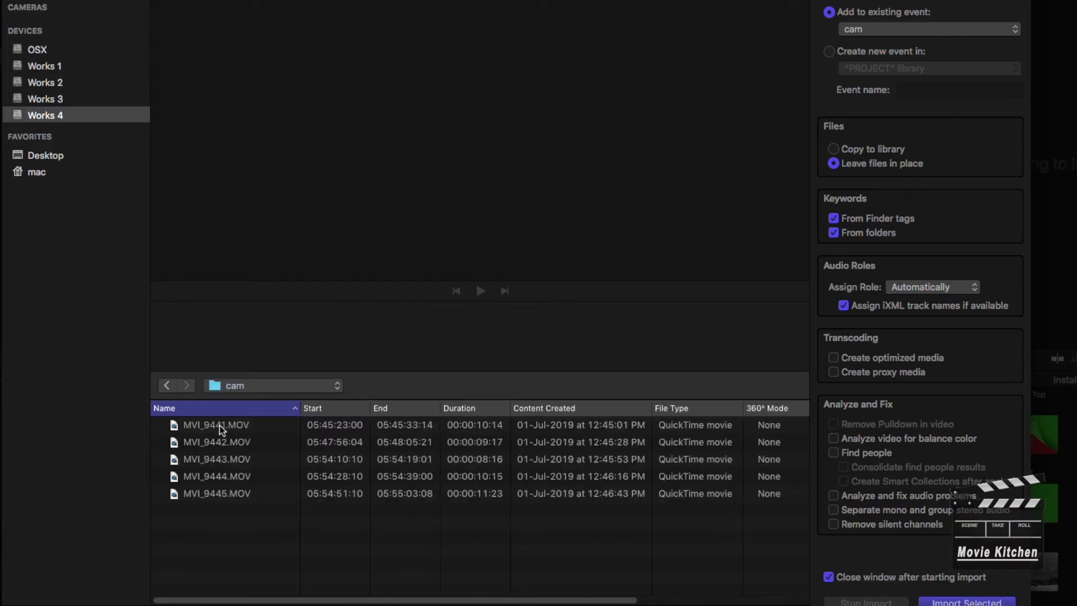
pyautogui.moveTo(234, 529); pyautogui.dragTo(278, 424)
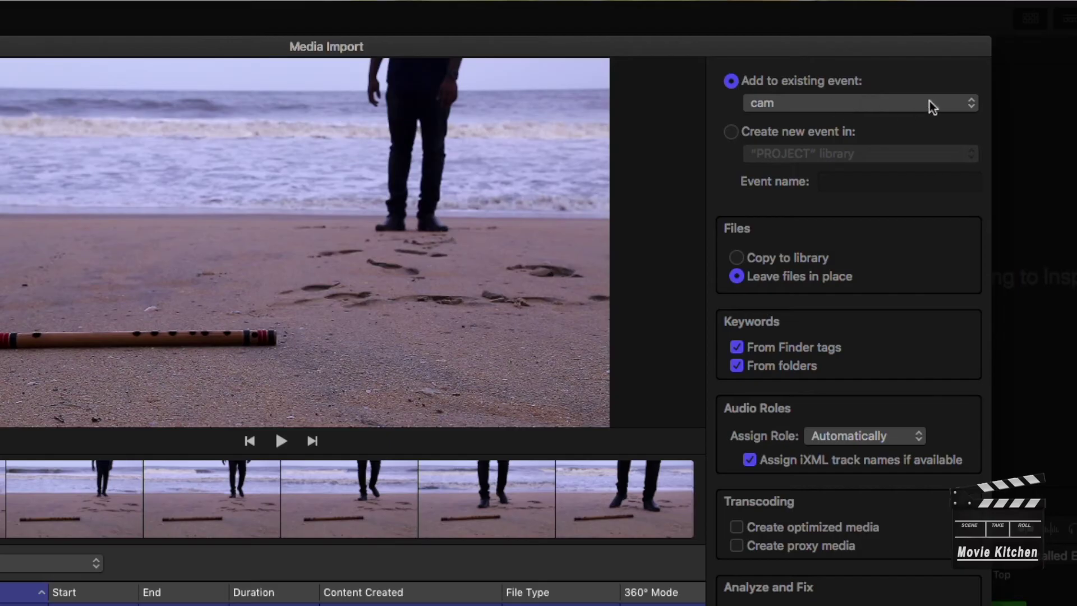
# Step: Import all five clips into the cam event
pyautogui.click(987, 30)
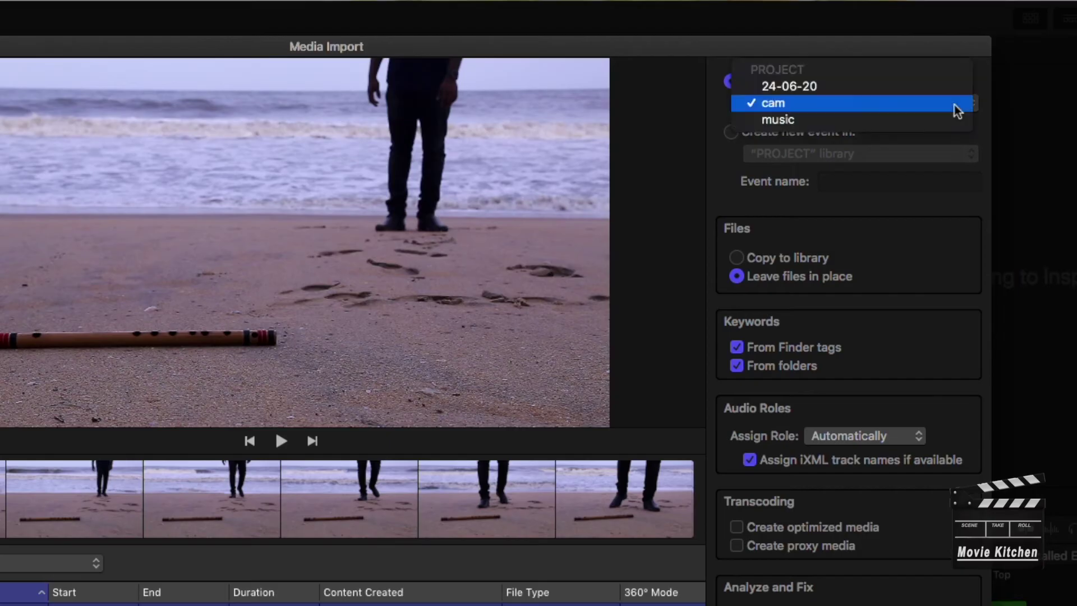
pyautogui.click(805, 104)
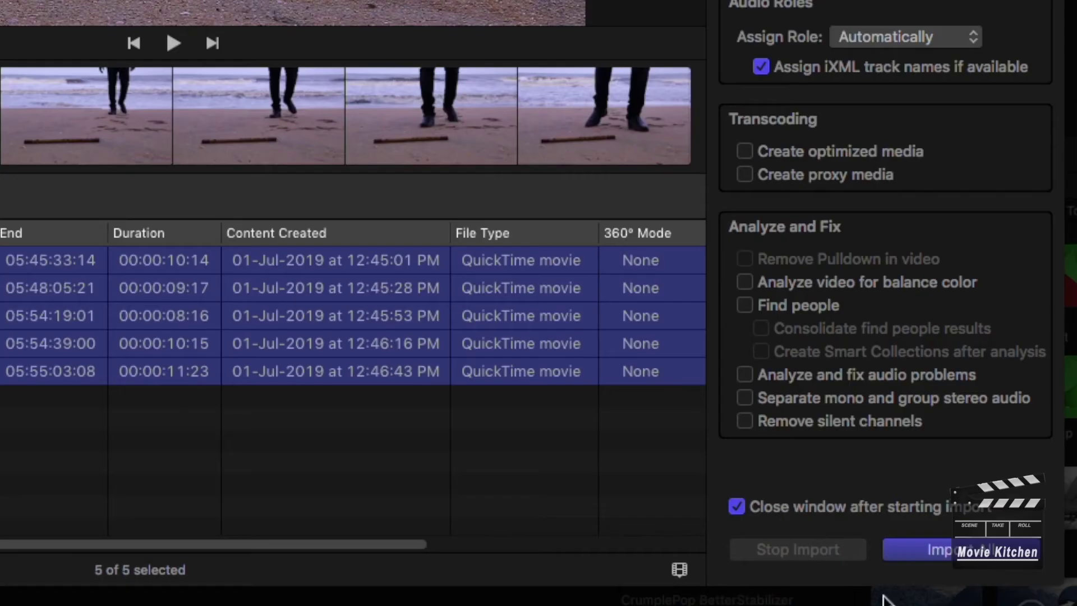
pyautogui.click(940, 557)
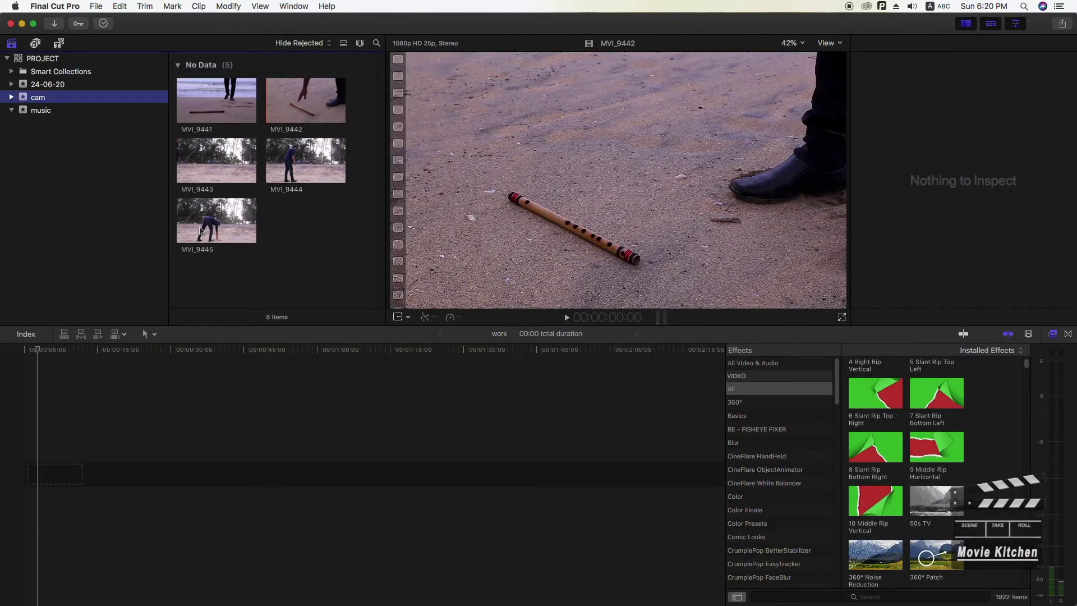
# Step: Preview clips MVI_9441, MVI_9442, MVI_9444 and MVI_9445 in the viewer
pyautogui.click(213, 185)
pyautogui.click(257, 99)
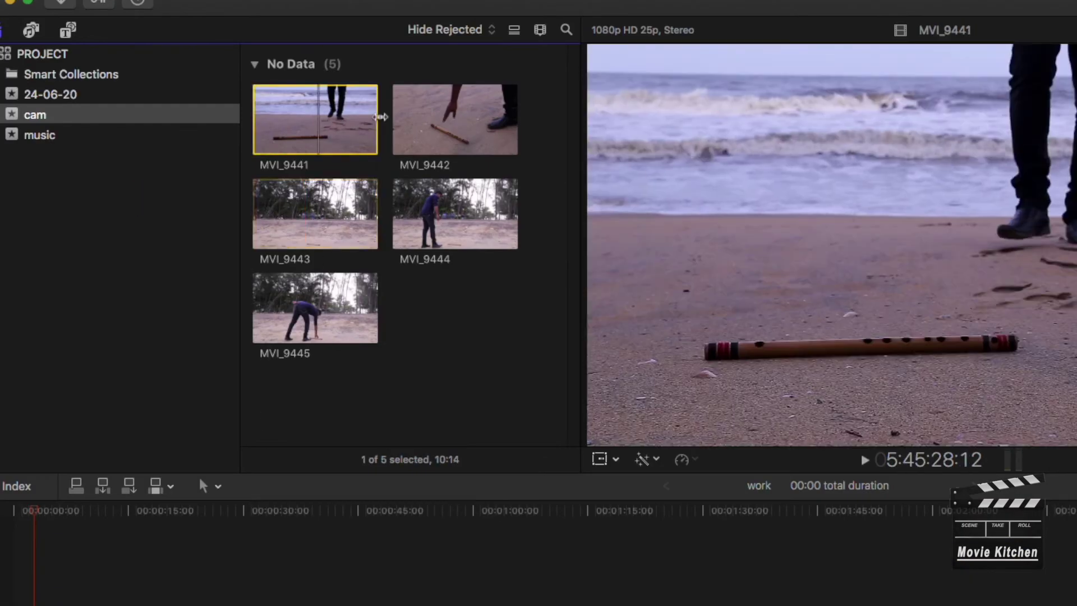
pyautogui.click(403, 118)
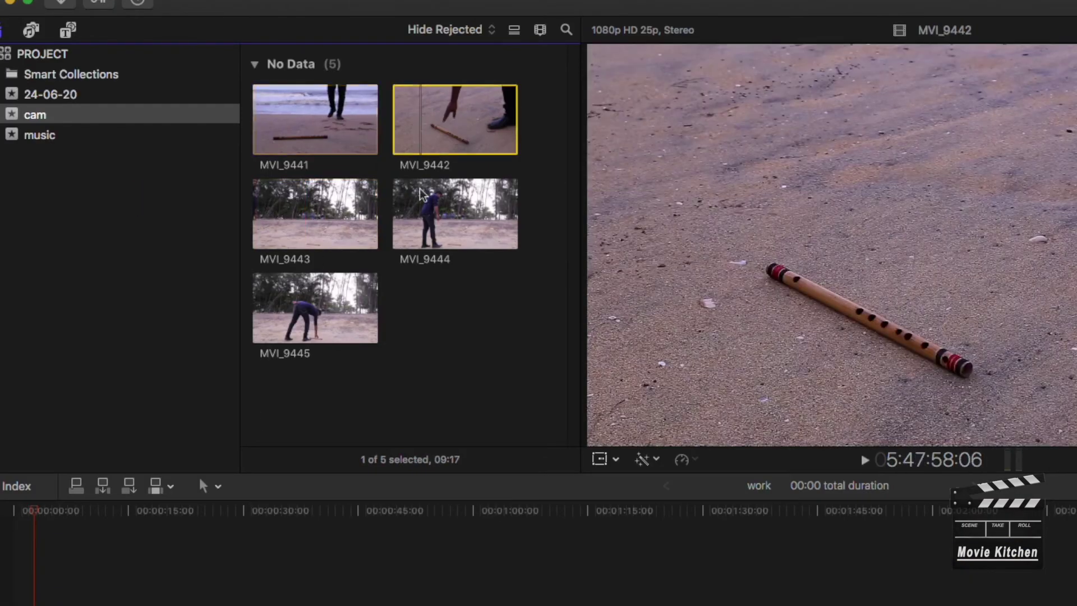
pyautogui.click(408, 207)
pyautogui.click(301, 300)
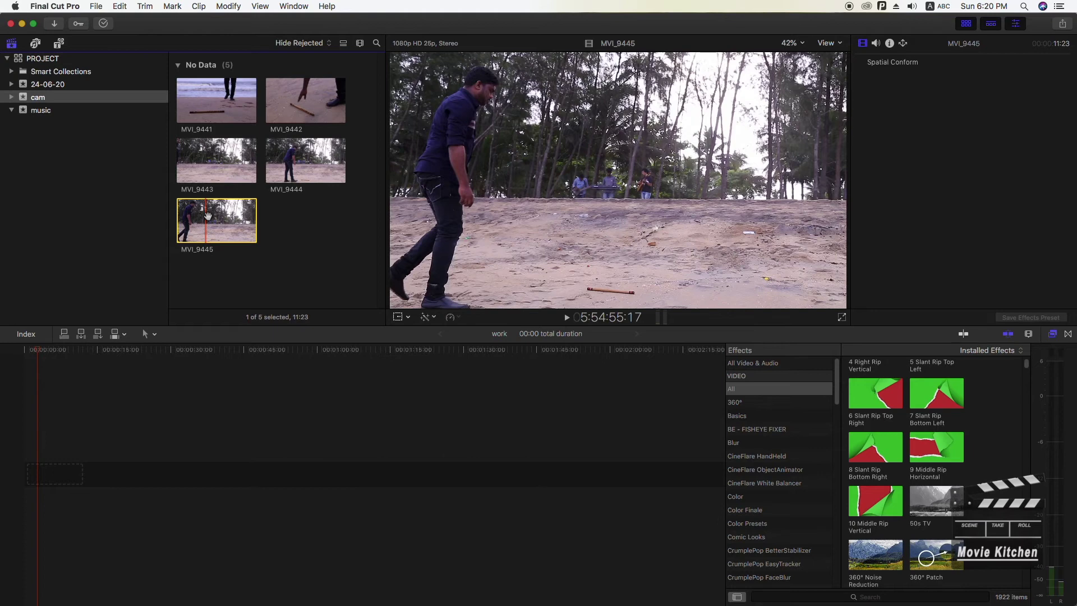
# Step: In Finder, drag the five MVI .MOV clips from Works 4 > project > cam onto the music event
pyautogui.press('super+Tab')
pyautogui.press('super+Tab')
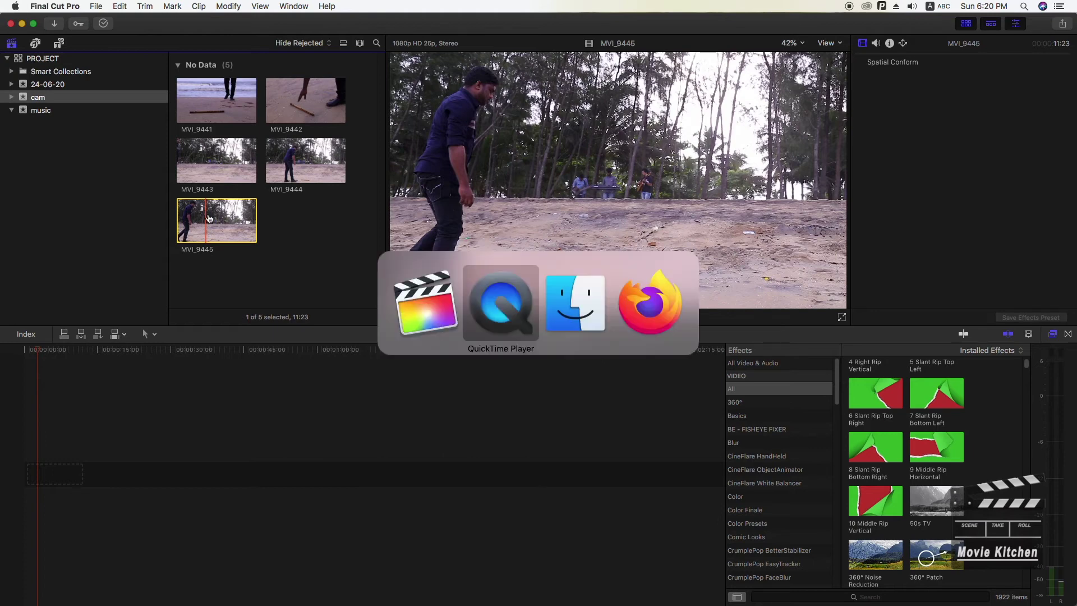
pyautogui.press('super+n')
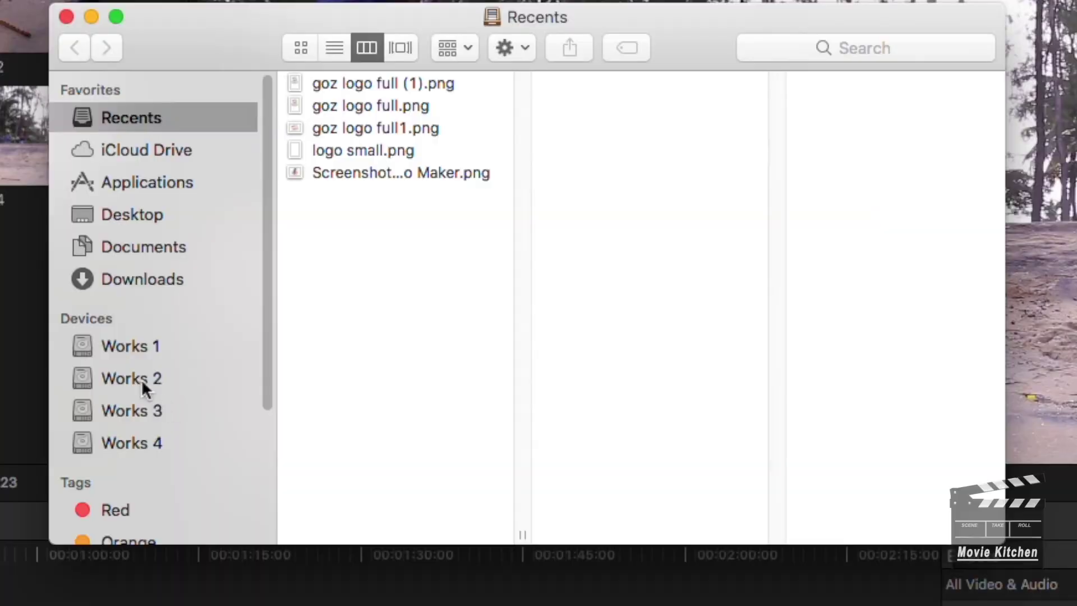
pyautogui.click(361, 255)
pyautogui.click(364, 269)
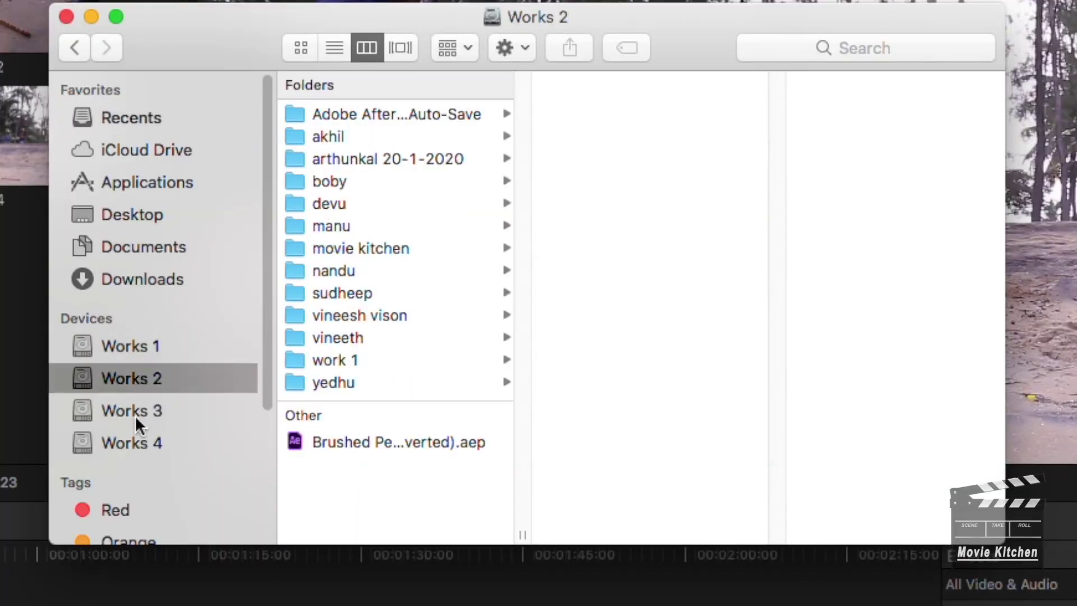
pyautogui.click(130, 449)
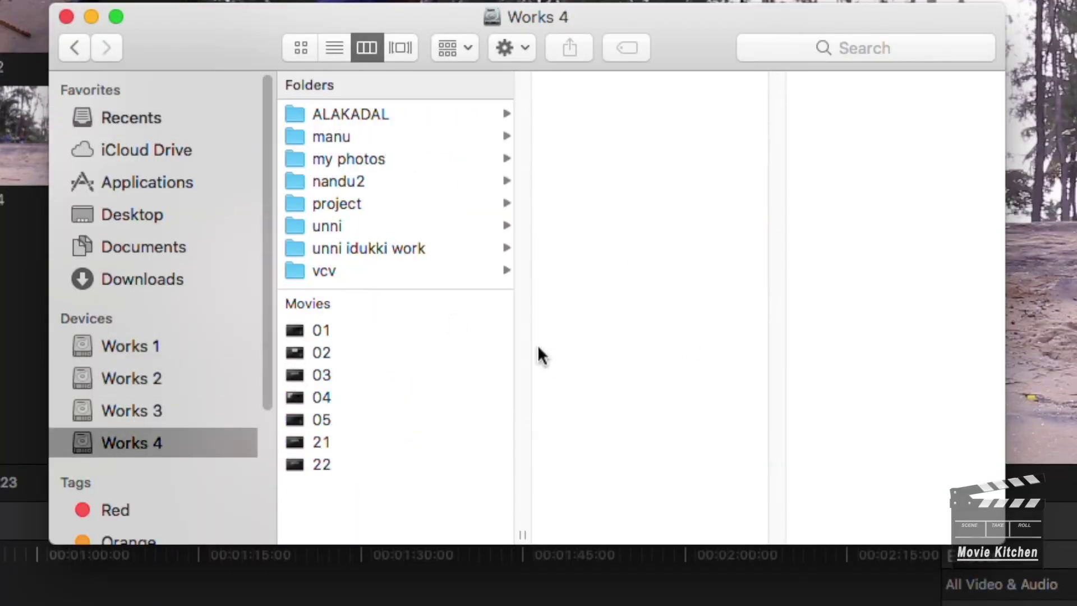
pyautogui.click(353, 205)
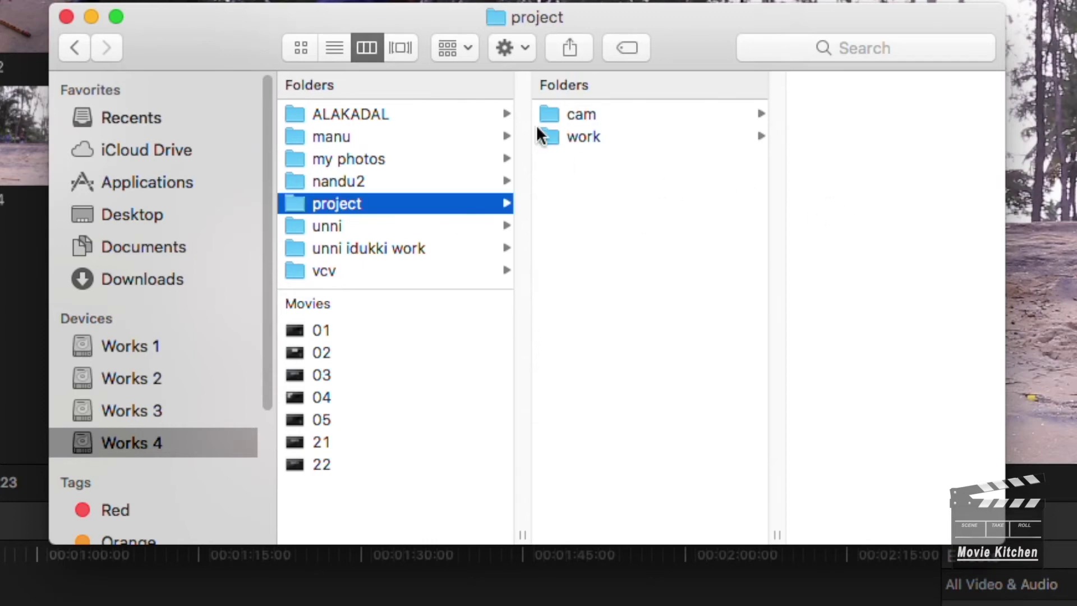
pyautogui.click(673, 114)
pyautogui.moveTo(830, 264); pyautogui.dragTo(856, 96)
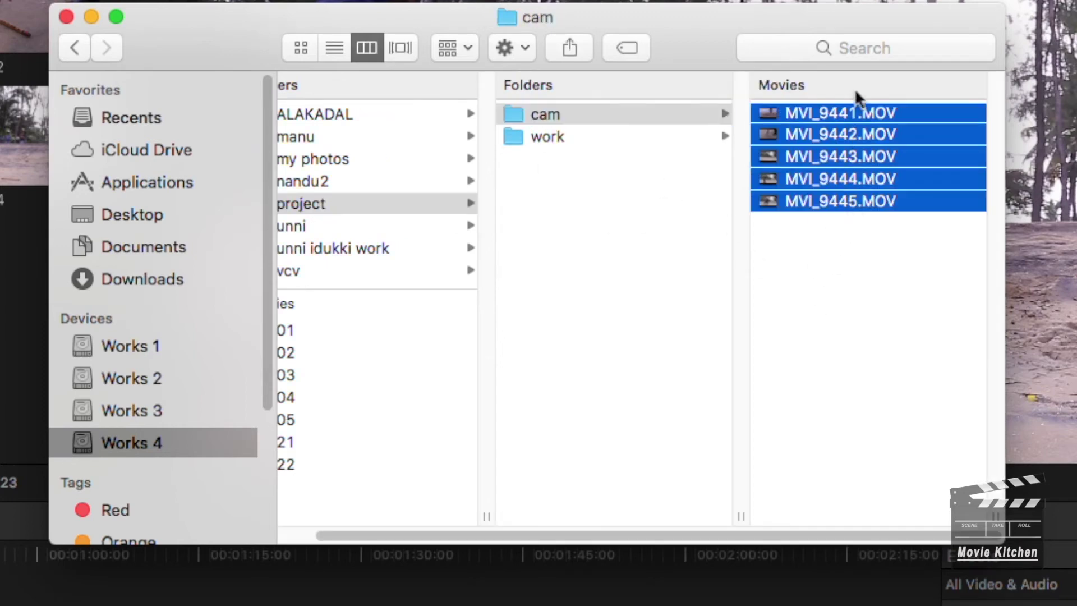
pyautogui.moveTo(858, 171); pyautogui.dragTo(897, 194)
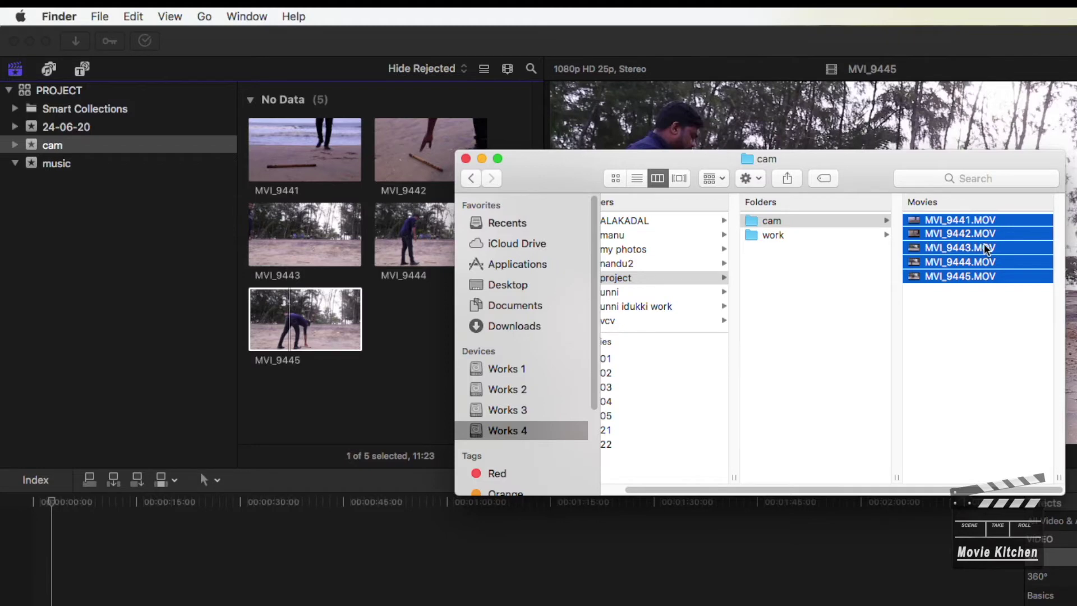
pyautogui.moveTo(985, 250); pyautogui.dragTo(180, 164)
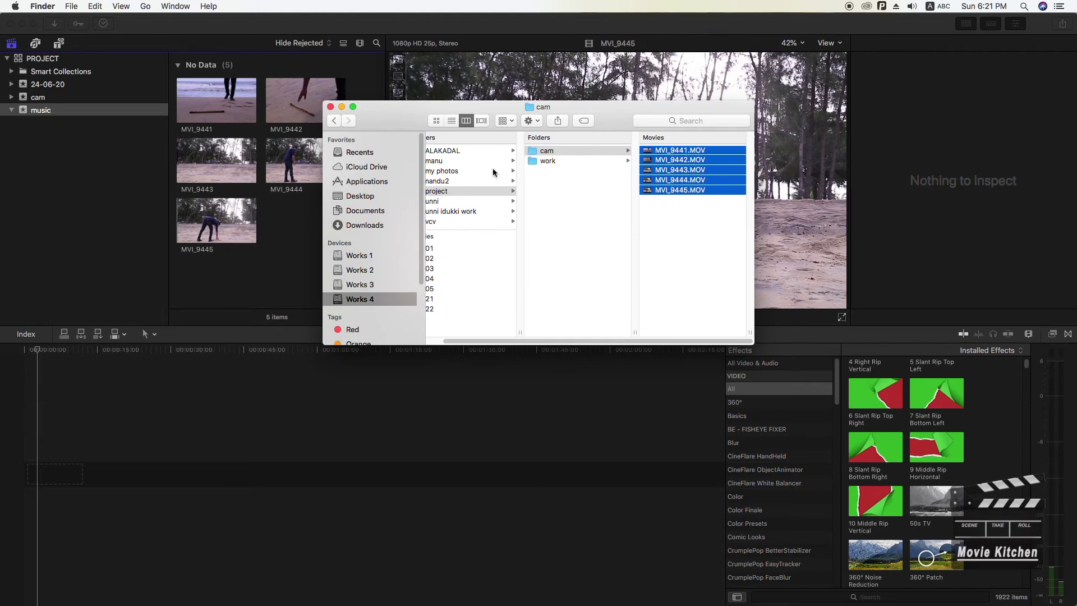
# Step: Drag PAVI8958.JPG from the nandu2 folder onto the cam event, then return to Final Cut Pro
pyautogui.hscroll(-2, 467, 323)
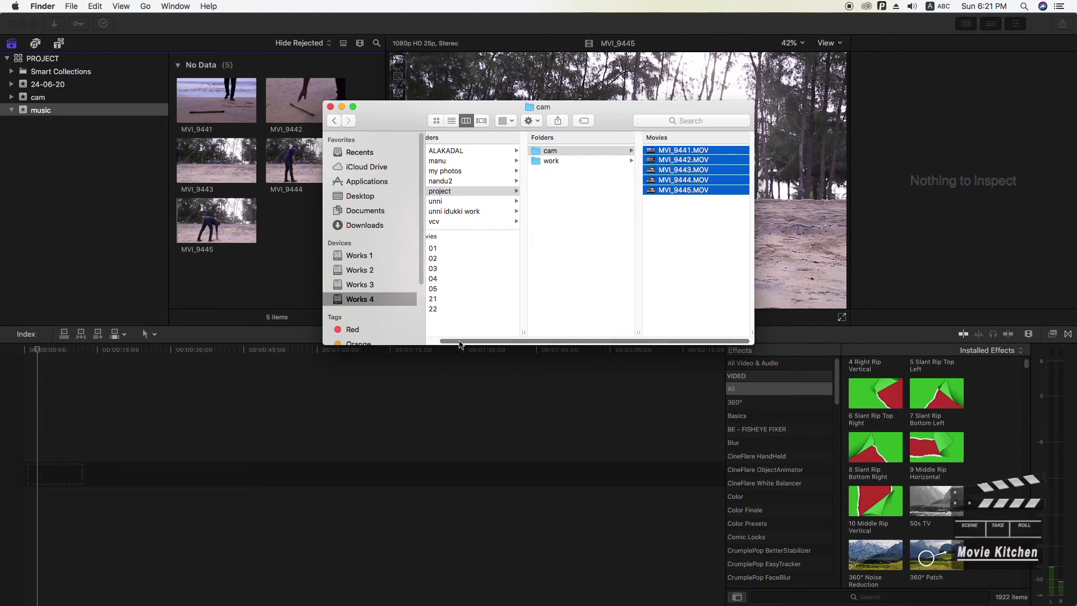
pyautogui.click(473, 180)
pyautogui.click(589, 177)
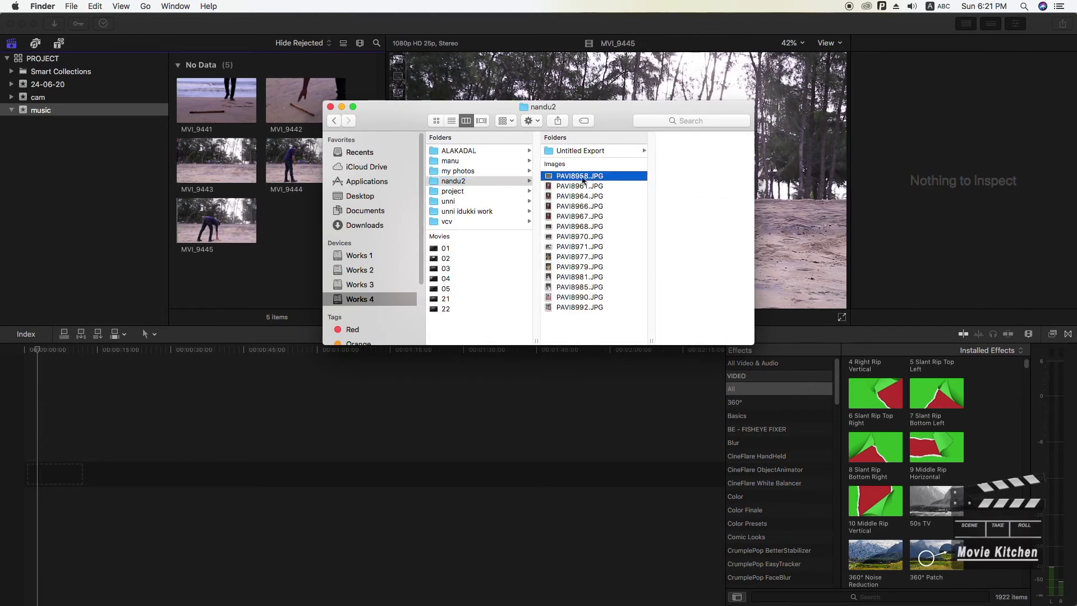
pyautogui.moveTo(581, 178); pyautogui.dragTo(67, 99)
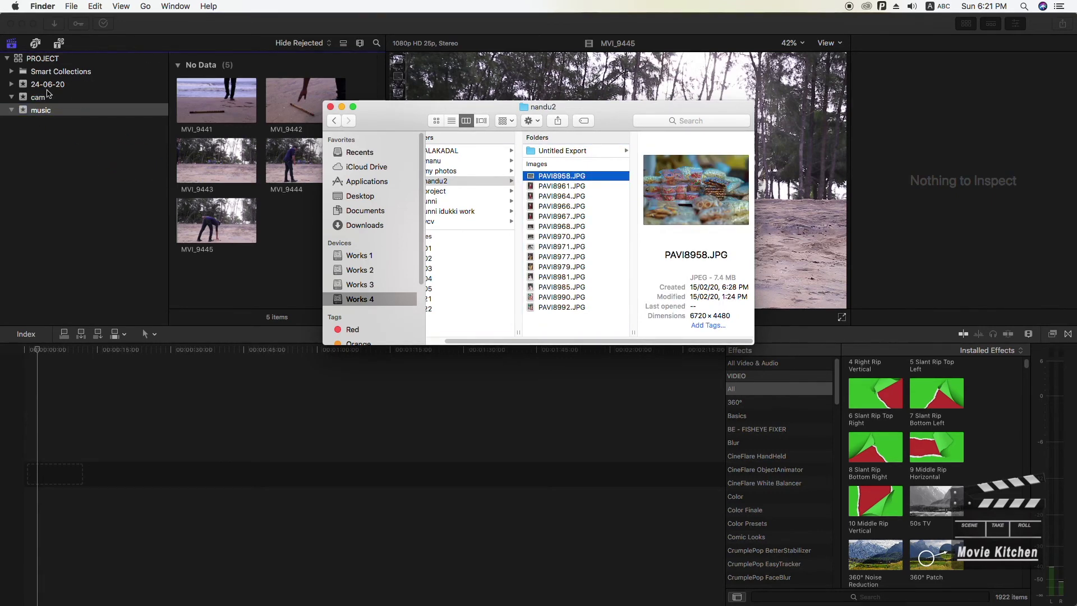
pyautogui.click(64, 99)
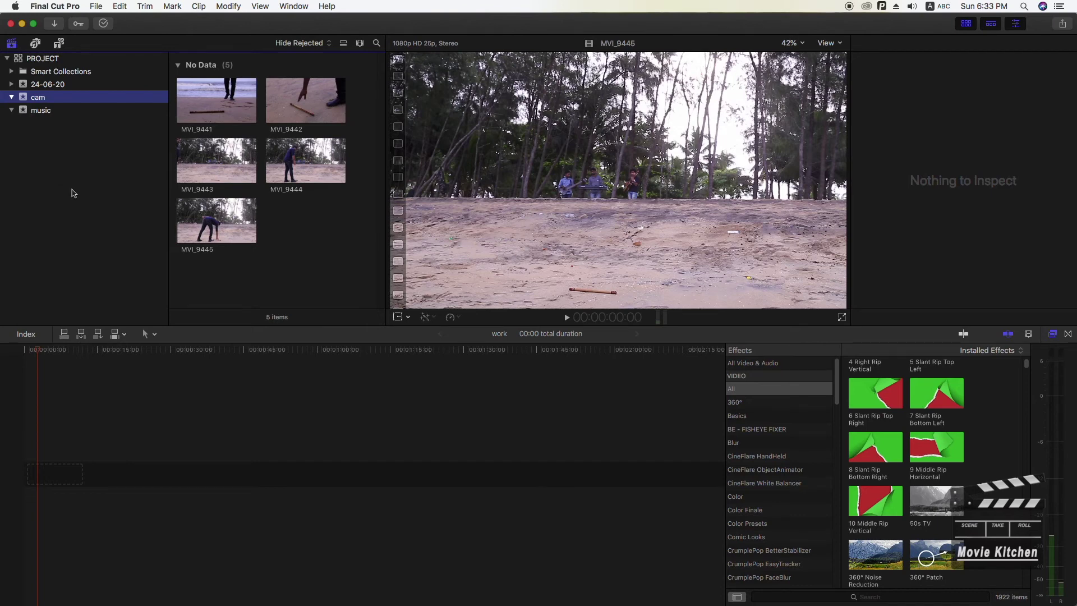
# Step: Create a new project 'work2' in the 24-06-20 event with Cmd+N
pyautogui.press('super+n')
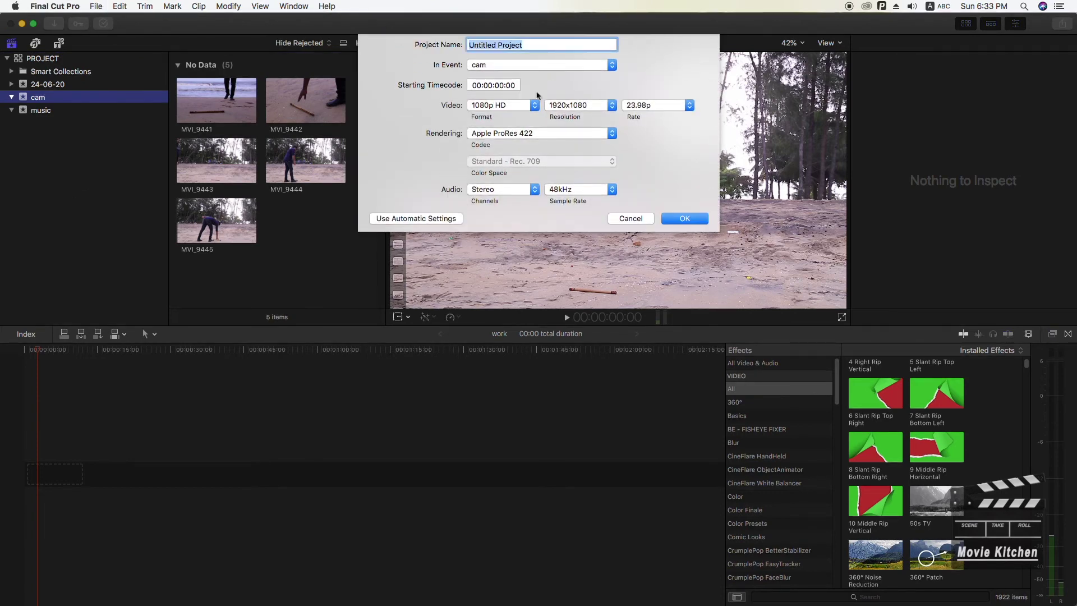
pyautogui.click(546, 44)
pyautogui.moveTo(547, 44); pyautogui.dragTo(395, 24)
pyautogui.write('work2')
pyautogui.click(611, 65)
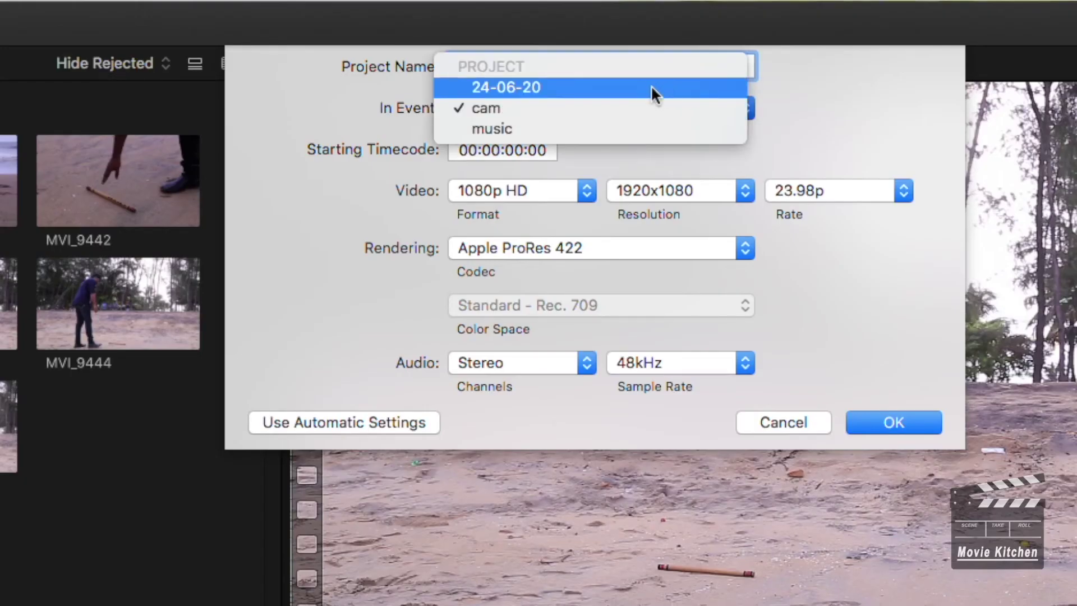
pyautogui.click(651, 86)
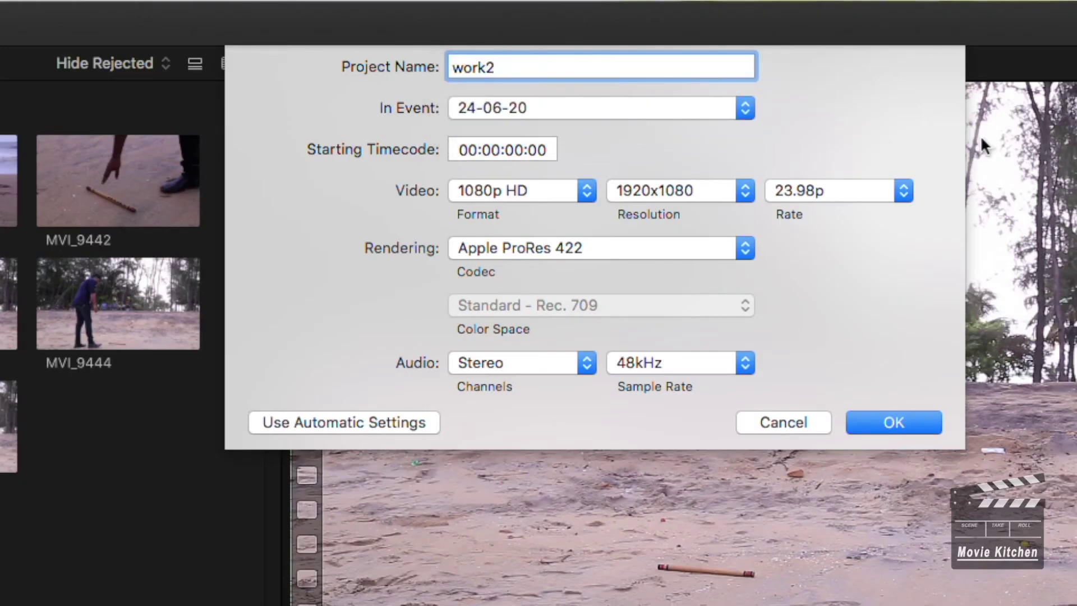
pyautogui.click(910, 425)
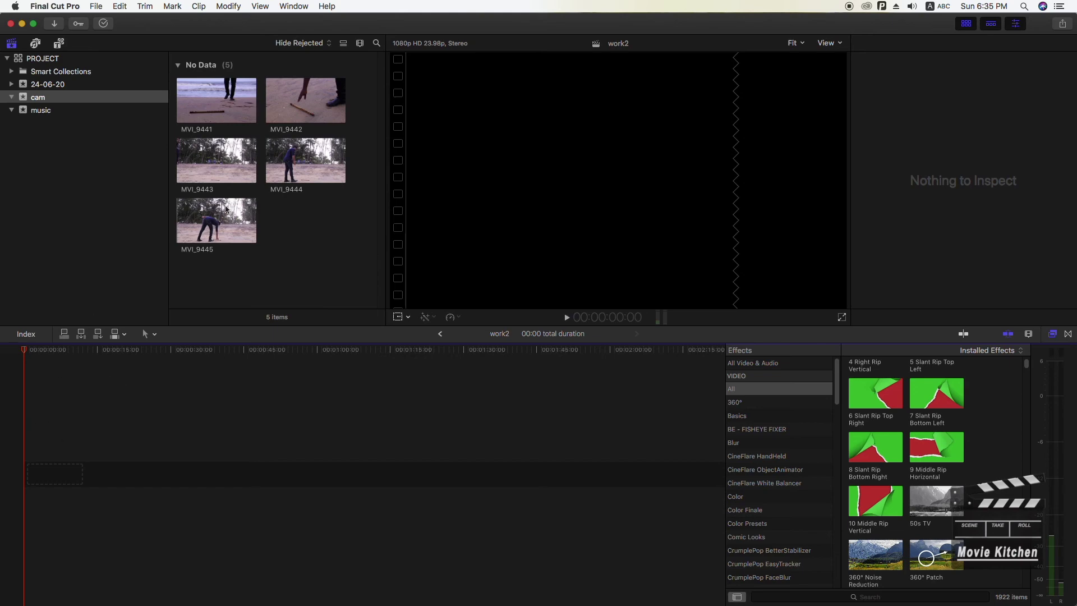
# Step: Select MVI_9443 and view its Video and Info details: 1920×1080, 25p, 8:16 duration
pyautogui.click(205, 171)
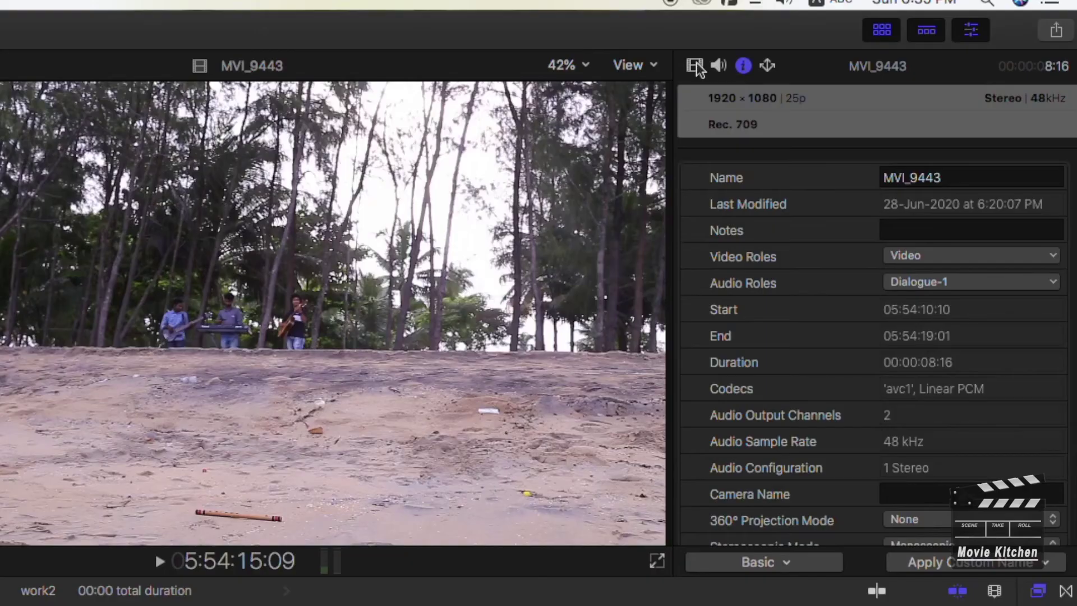
pyautogui.click(862, 43)
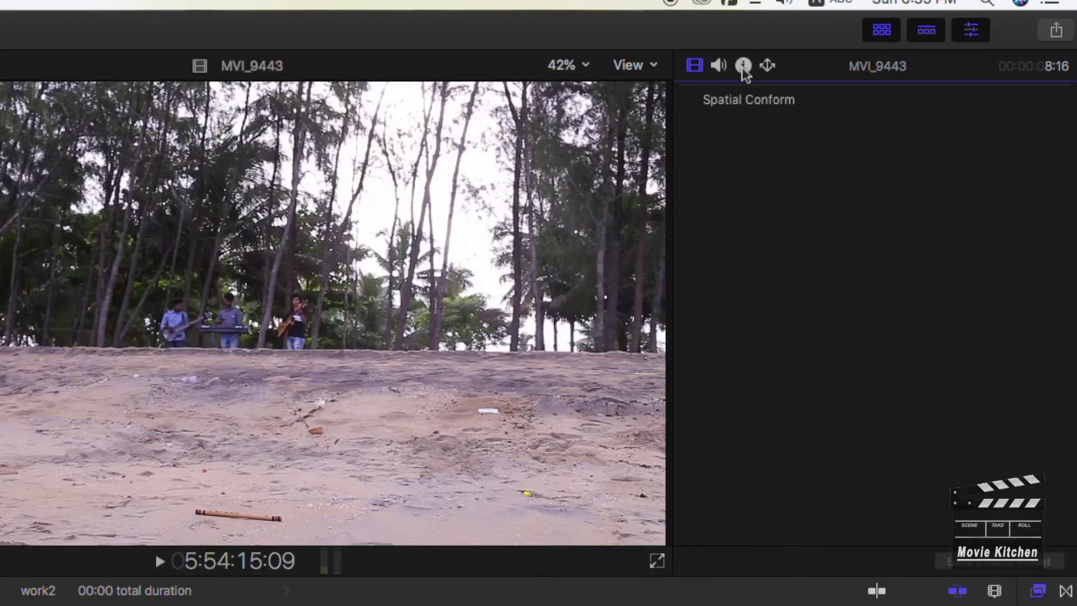
pyautogui.click(743, 66)
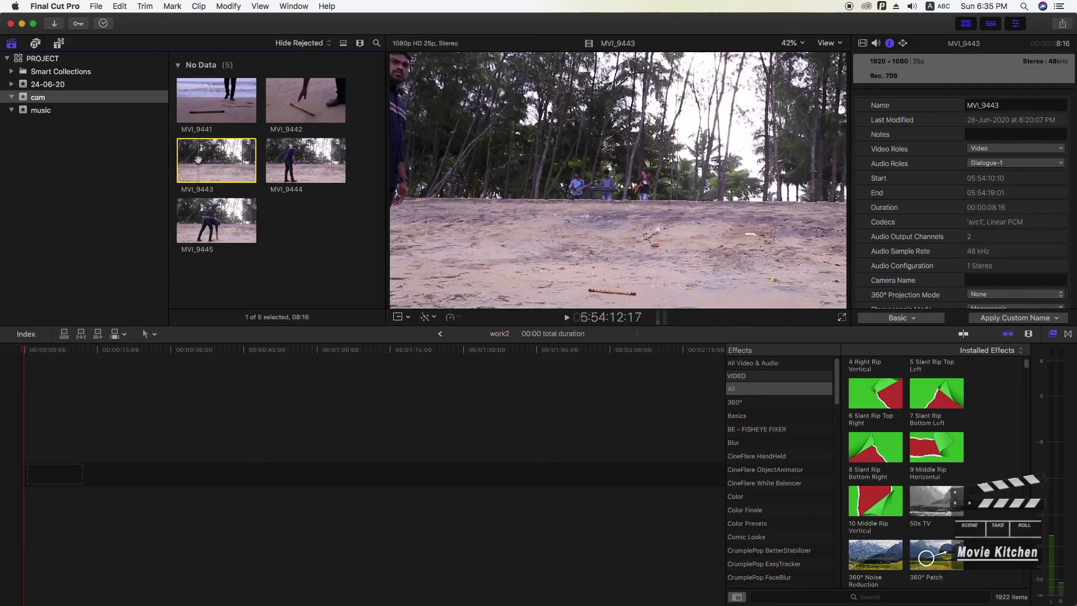
# Step: Drag MVI_9443 to the start of the empty work2 timeline
pyautogui.moveTo(230, 157); pyautogui.dragTo(34, 461)
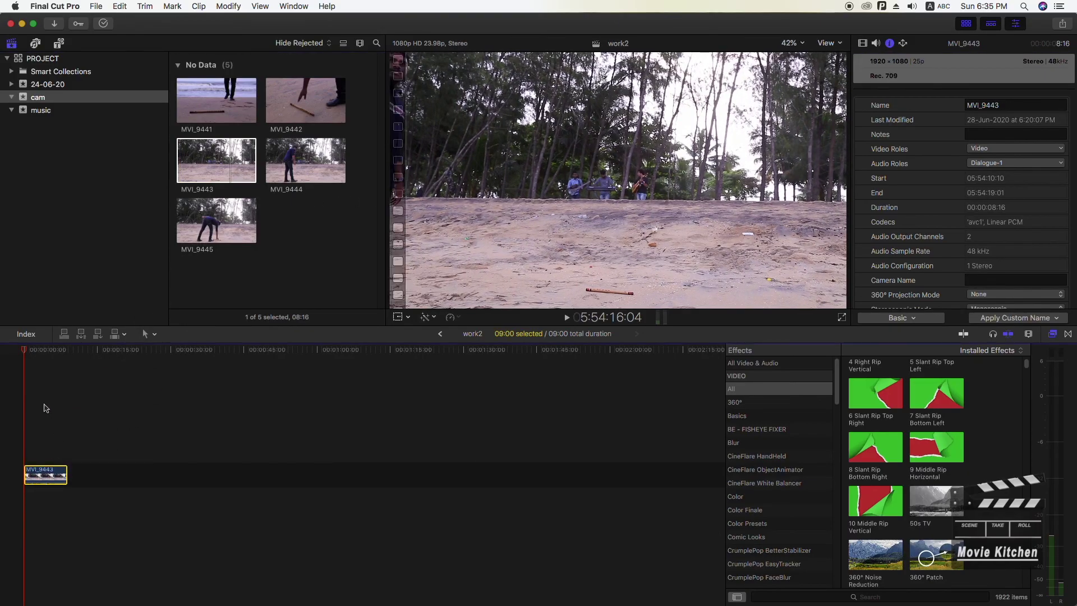